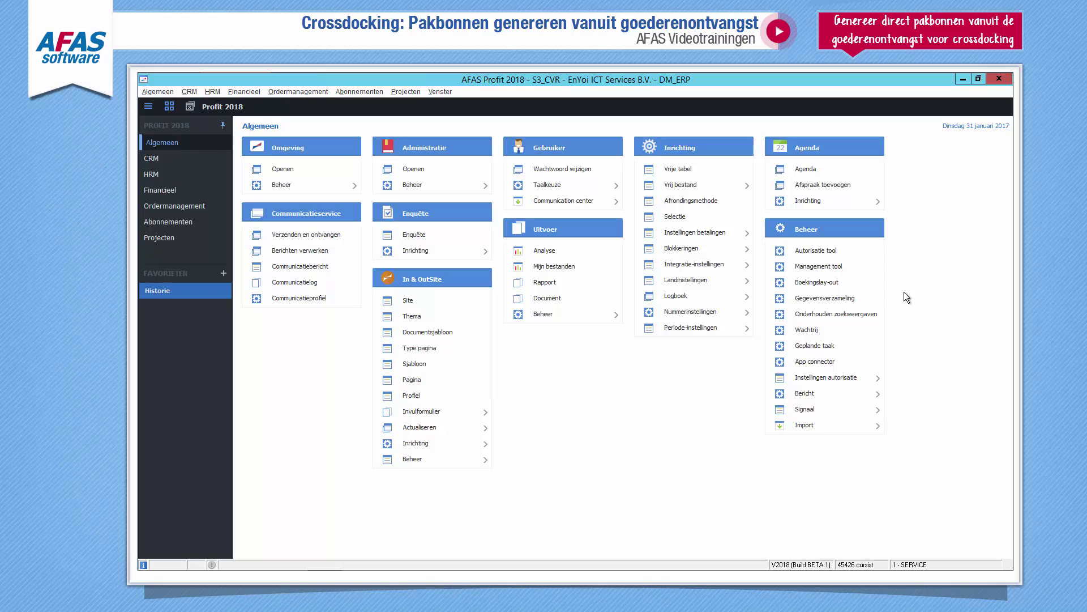
# Filter the booking layouts (Boekingslay-out) on "Goederenontvangst" and open the layout Goederenontvangst (EnYoi) for editing
pyautogui.click(847, 280)
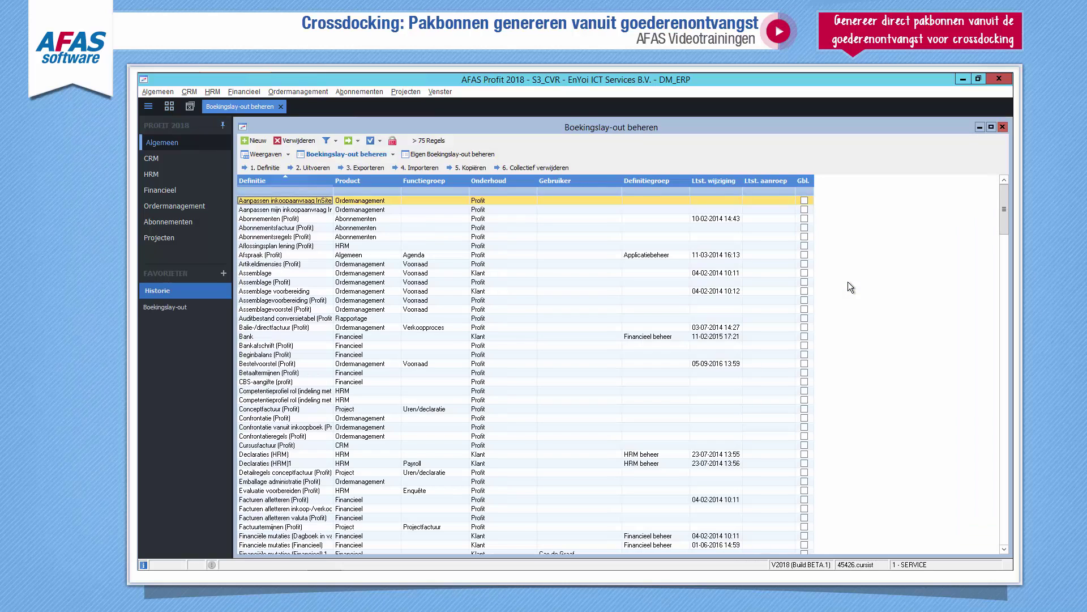
pyautogui.click(304, 191)
pyautogui.write('Goederenontvangst')
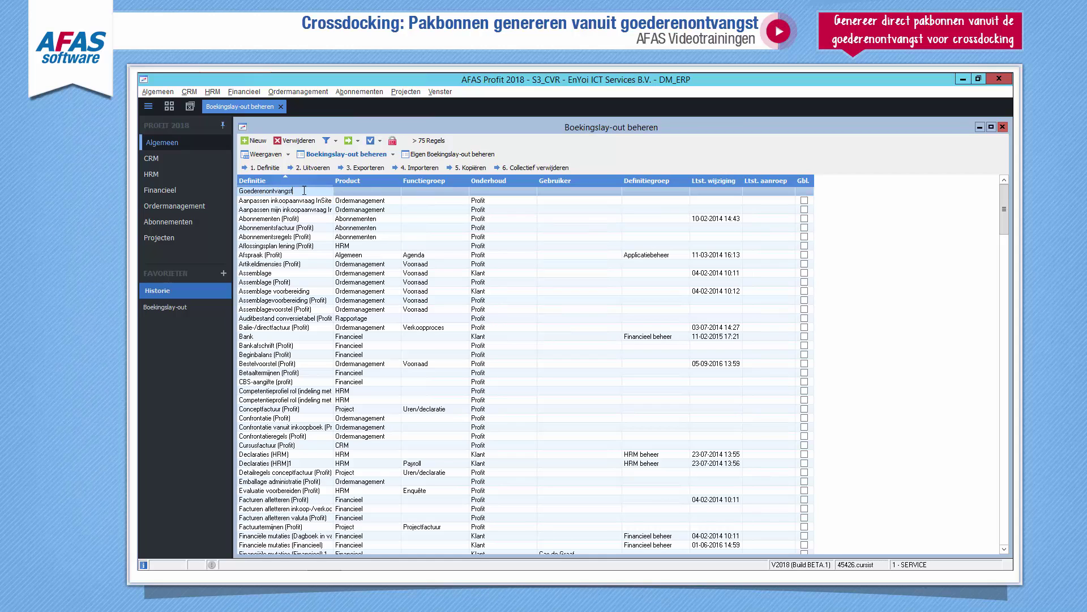
pyautogui.press('Return')
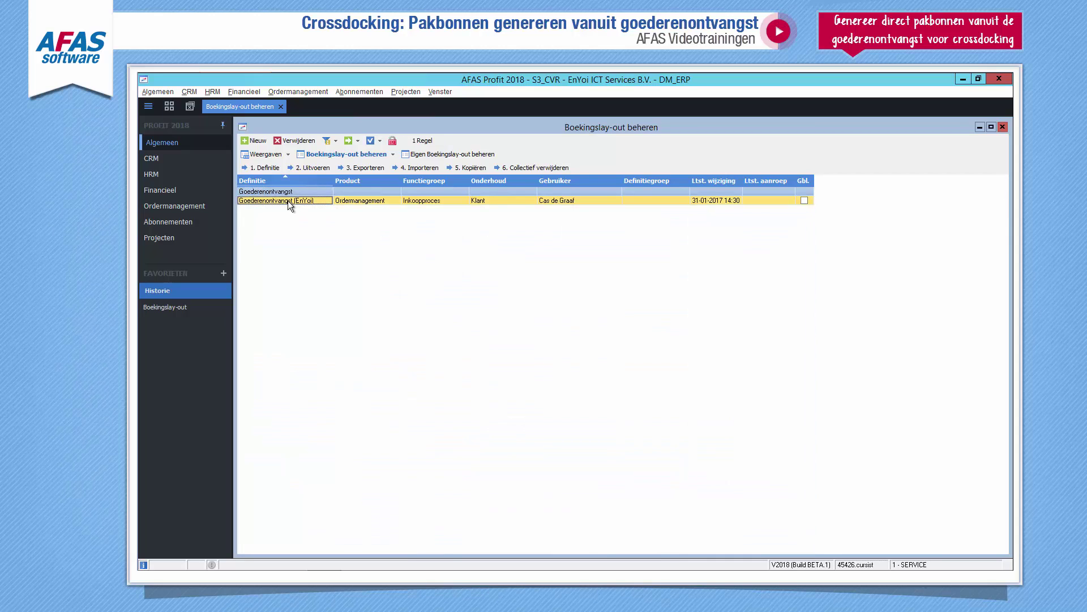
pyautogui.doubleClick(287, 200)
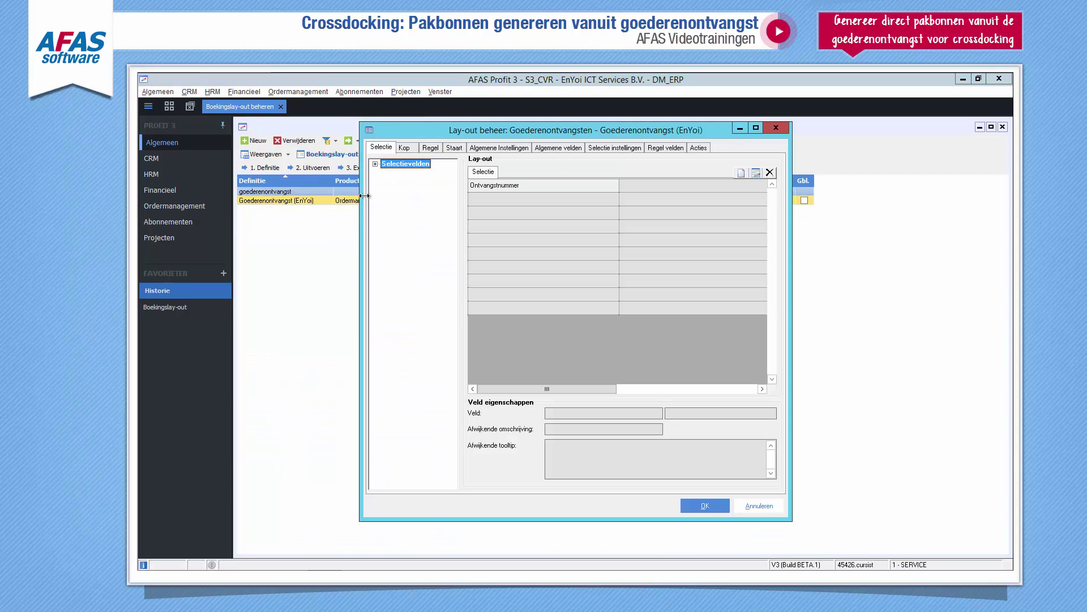
# Set Pakbonnen genereren to Vraag stellen (V) in the general settings of the goods receipt layout and save it
pyautogui.click(521, 148)
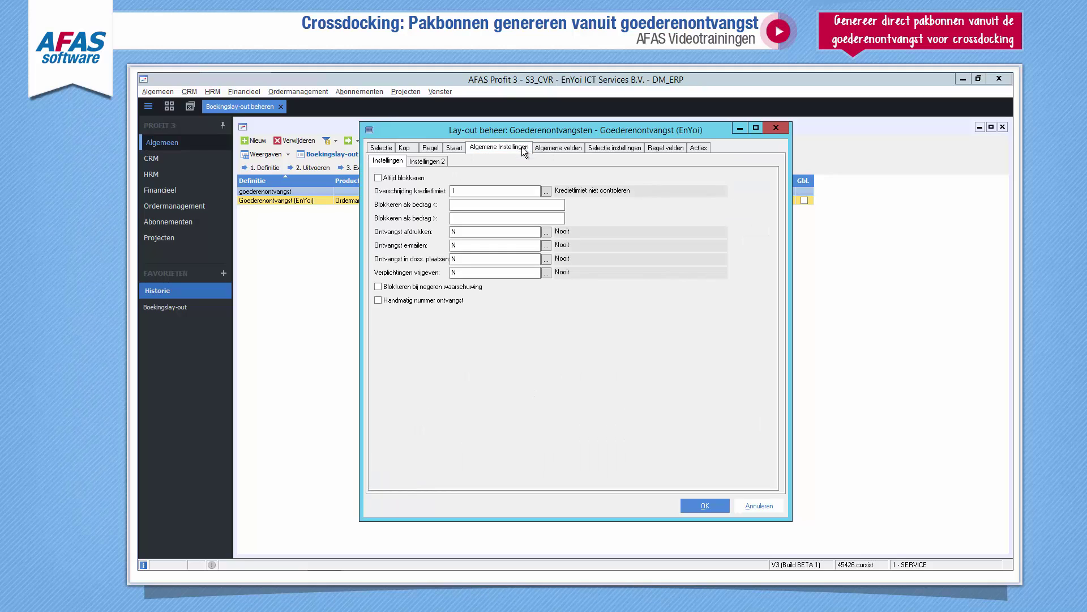
pyautogui.click(429, 162)
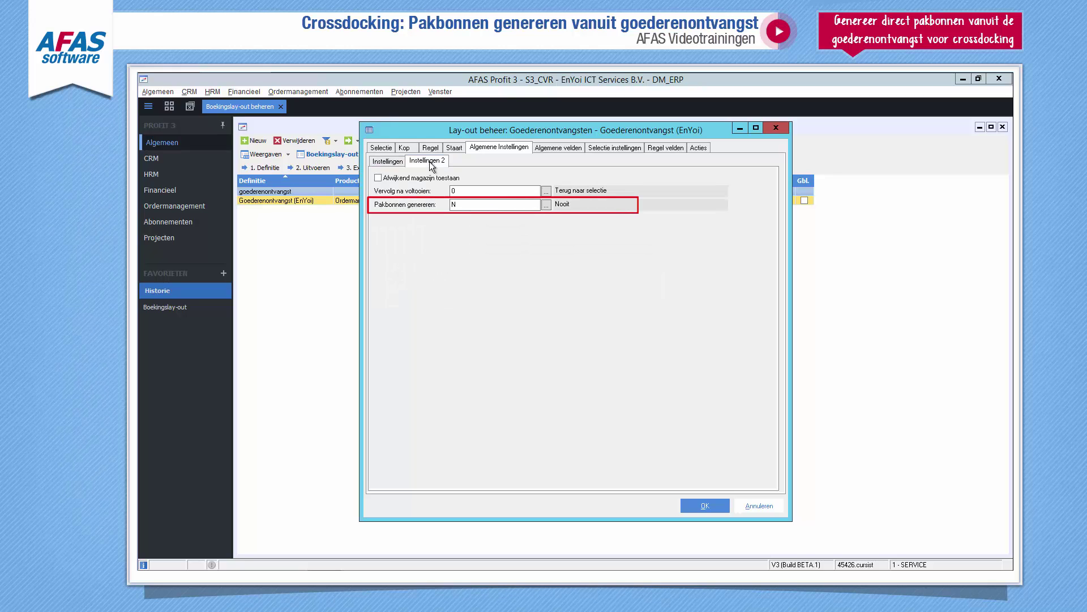
pyautogui.click(546, 206)
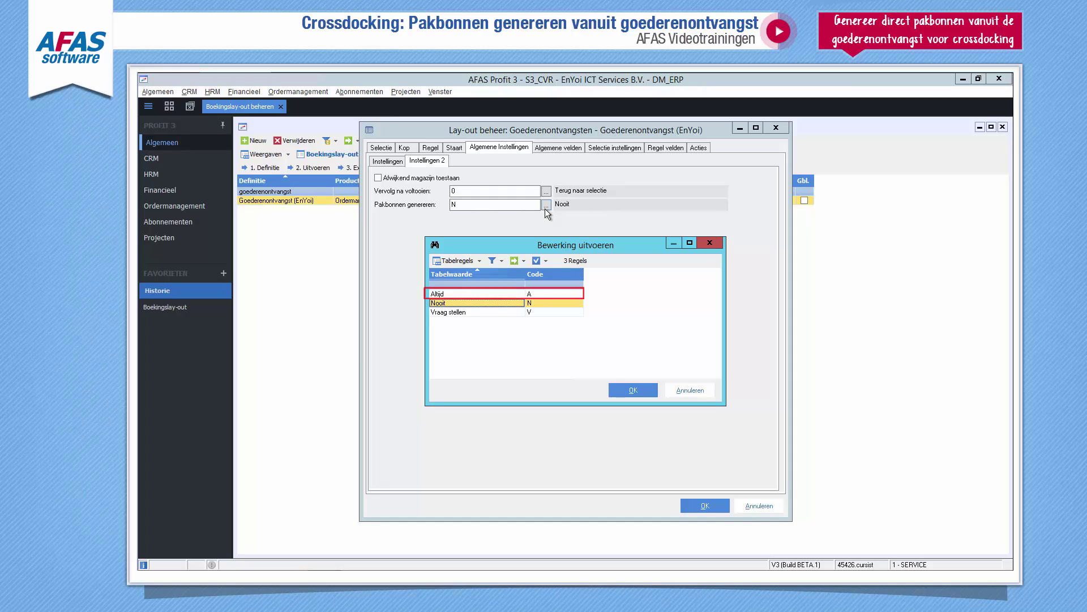
pyautogui.click(466, 311)
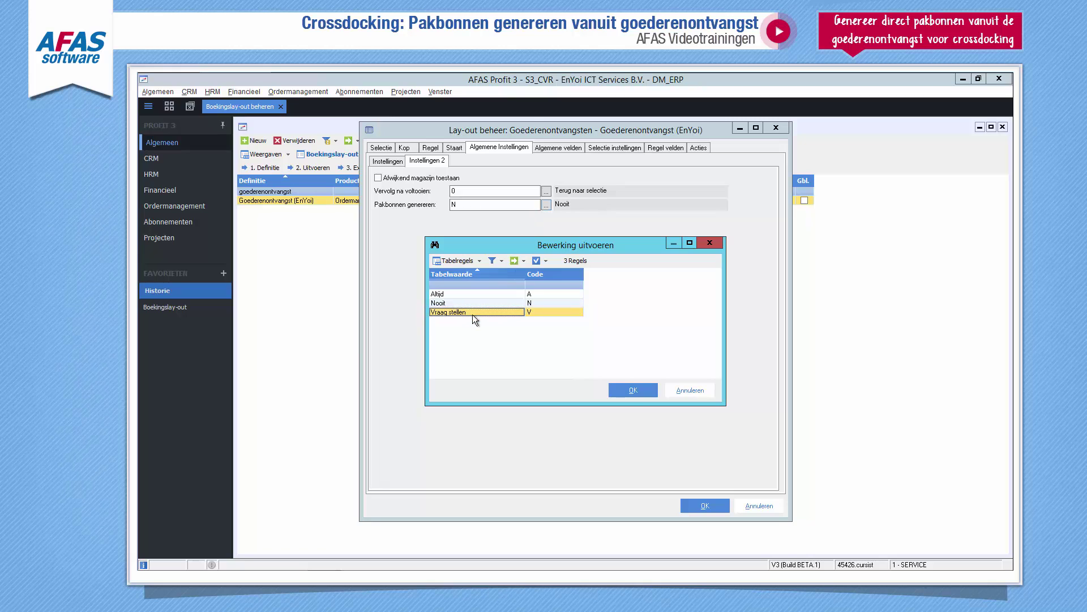
pyautogui.click(621, 390)
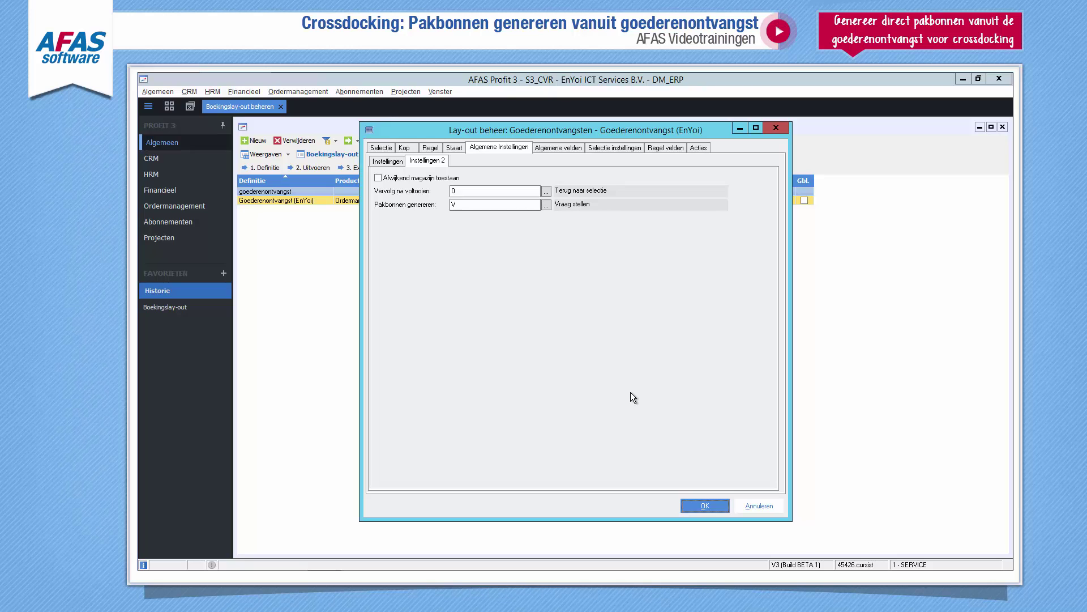
pyautogui.click(704, 506)
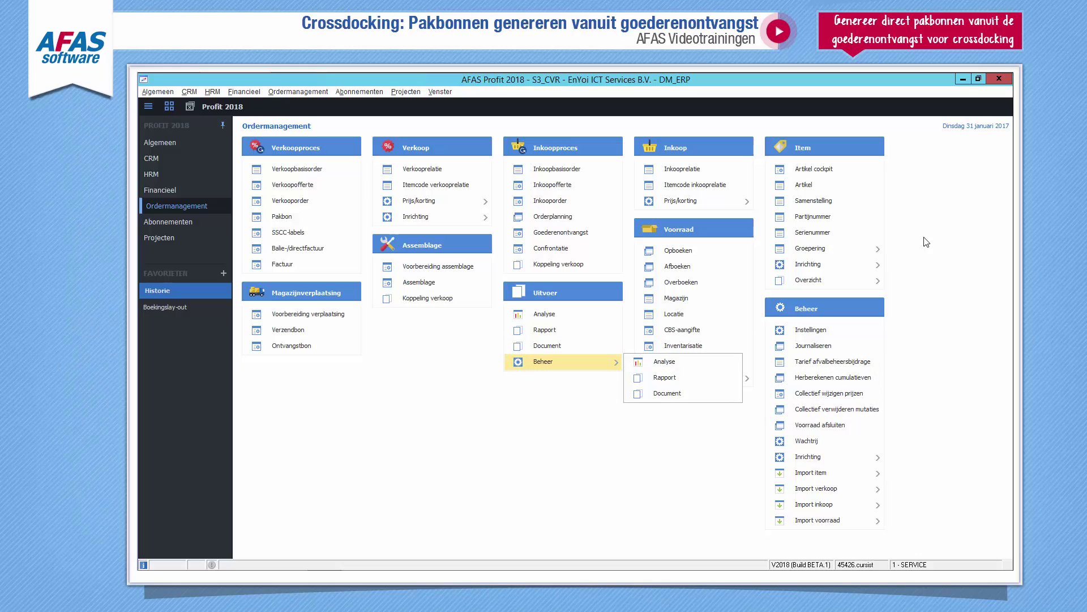
# Check the order proposal setting and the purchase relations of article 1060, Server behuizing 3 units Antec
pyautogui.click(814, 186)
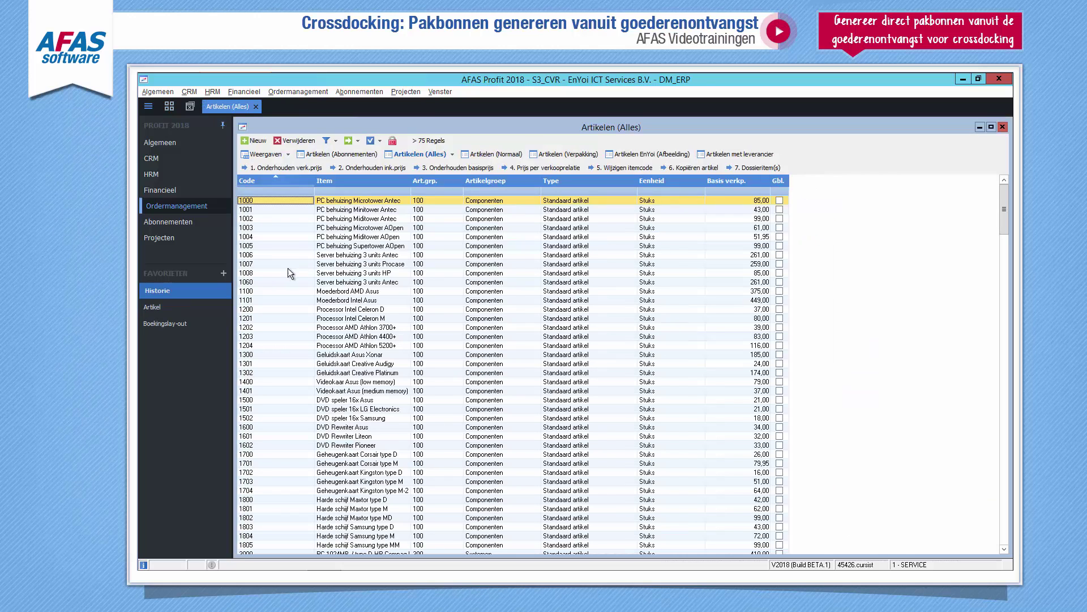
pyautogui.click(274, 282)
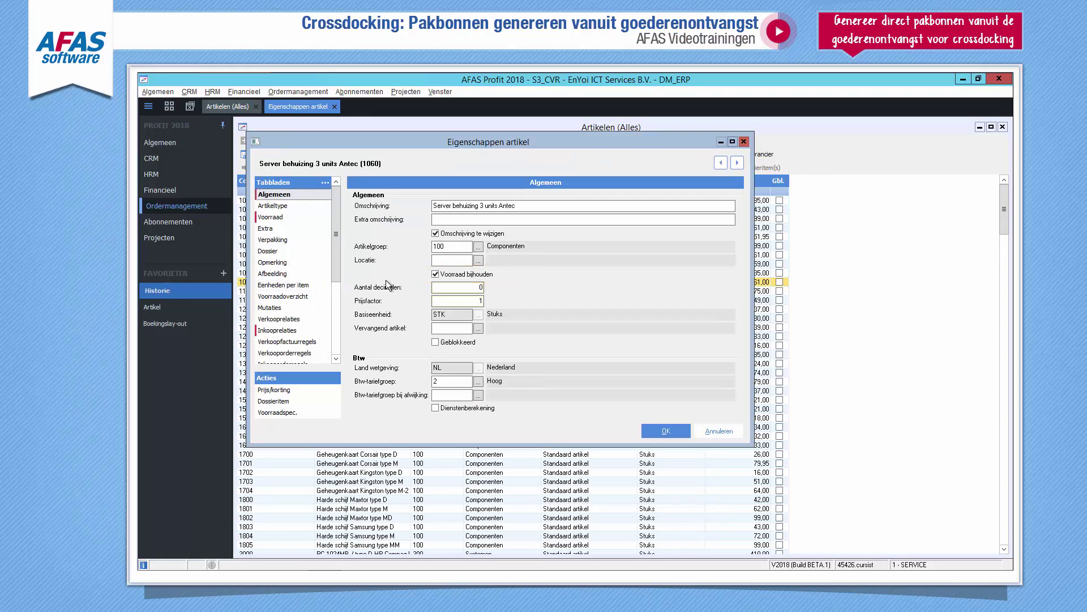
pyautogui.click(272, 218)
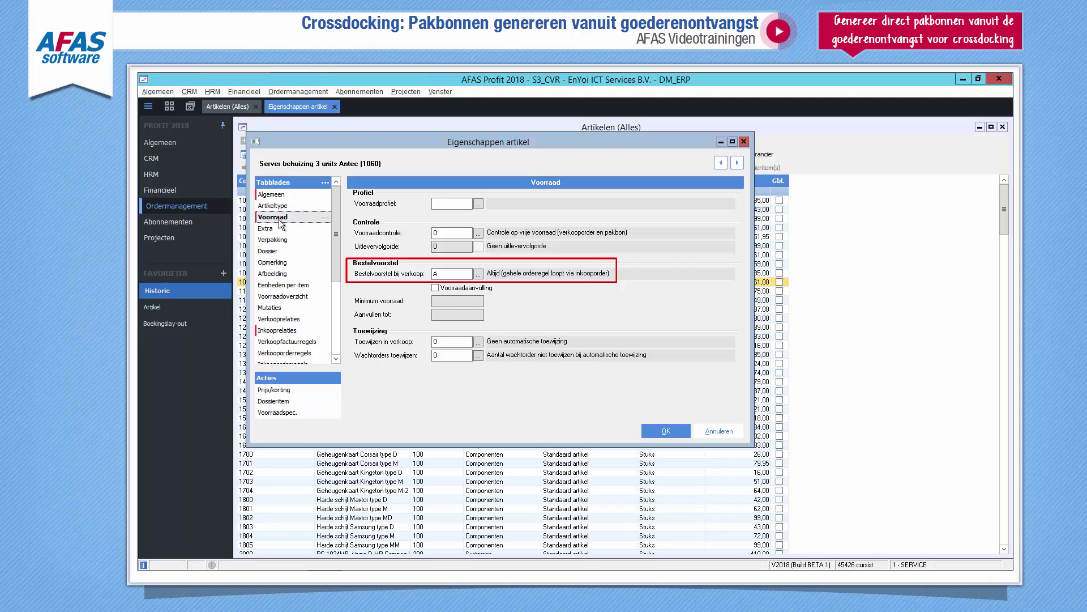
pyautogui.click(311, 329)
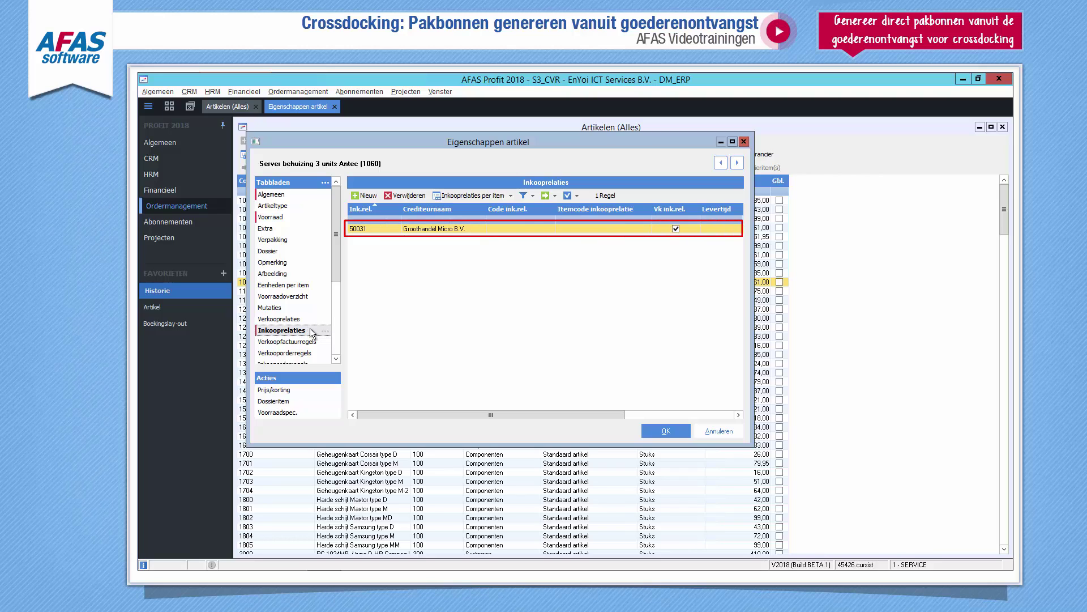
pyautogui.click(665, 431)
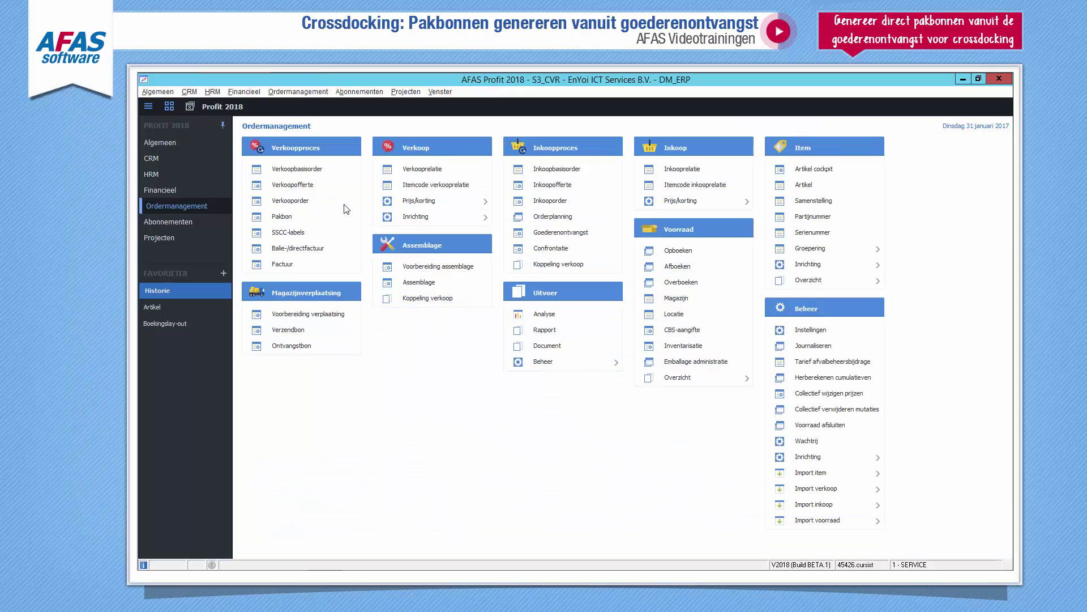
# Create a new sales order with the Verkooporder (Profit) layout and select Crossroad Media B.V. as the sales relation
pyautogui.click(304, 200)
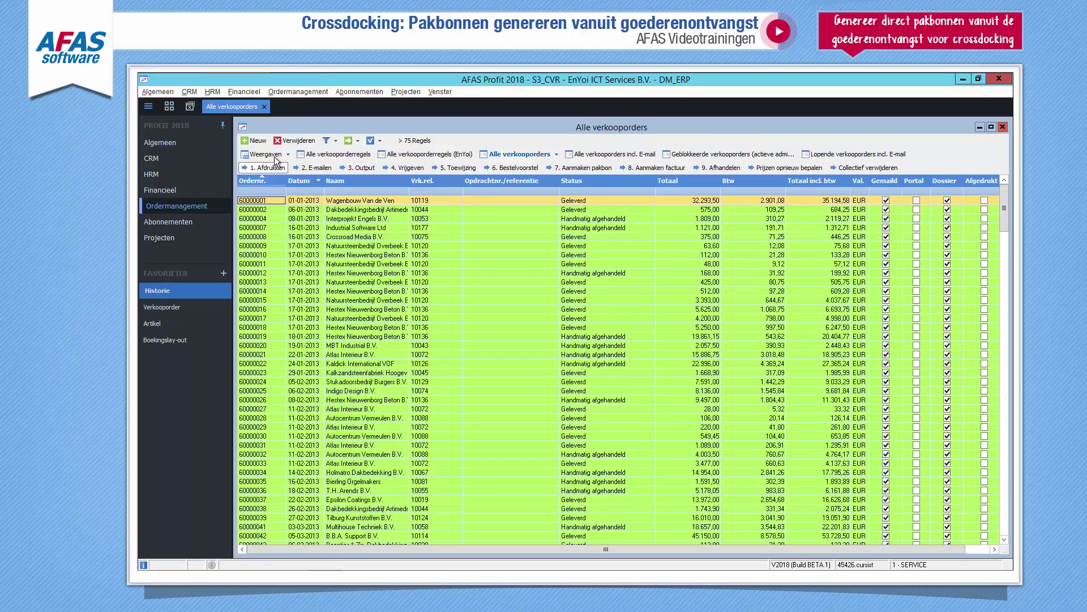
pyautogui.click(259, 140)
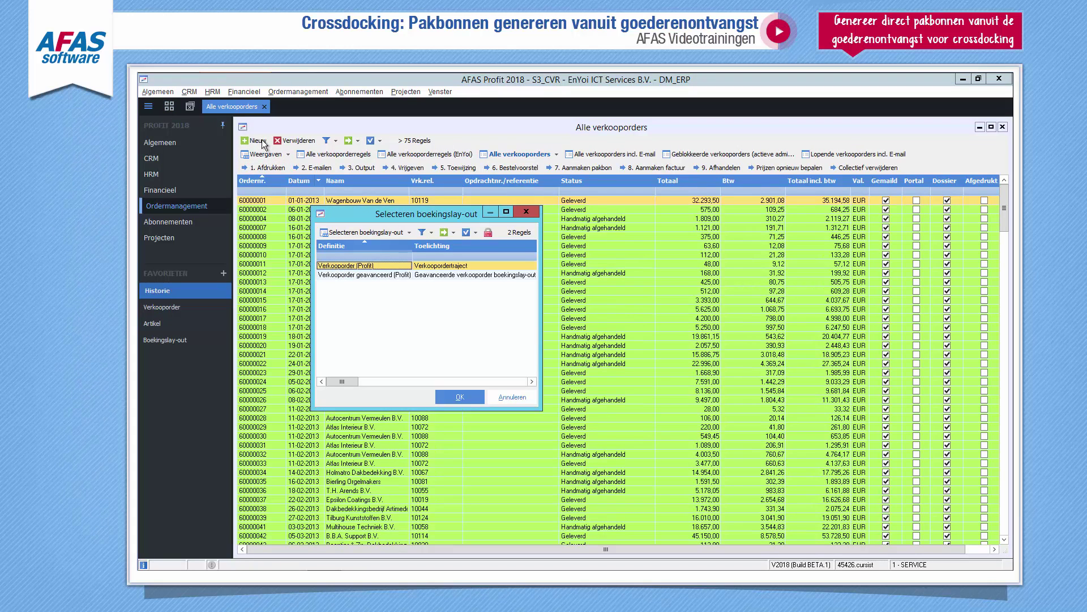
pyautogui.click(459, 398)
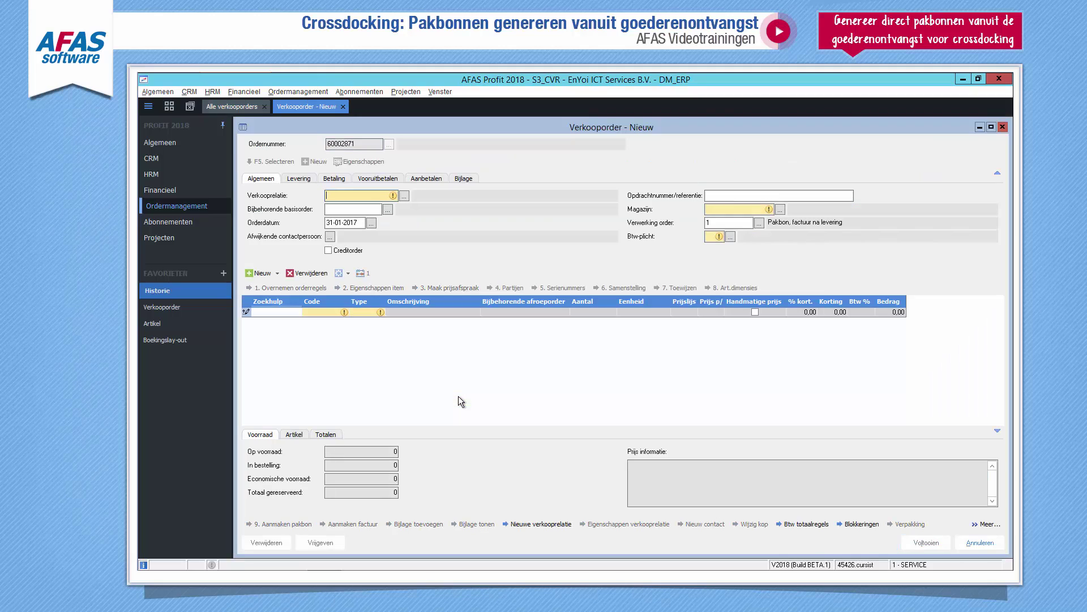
pyautogui.click(404, 195)
pyautogui.write('crossroad')
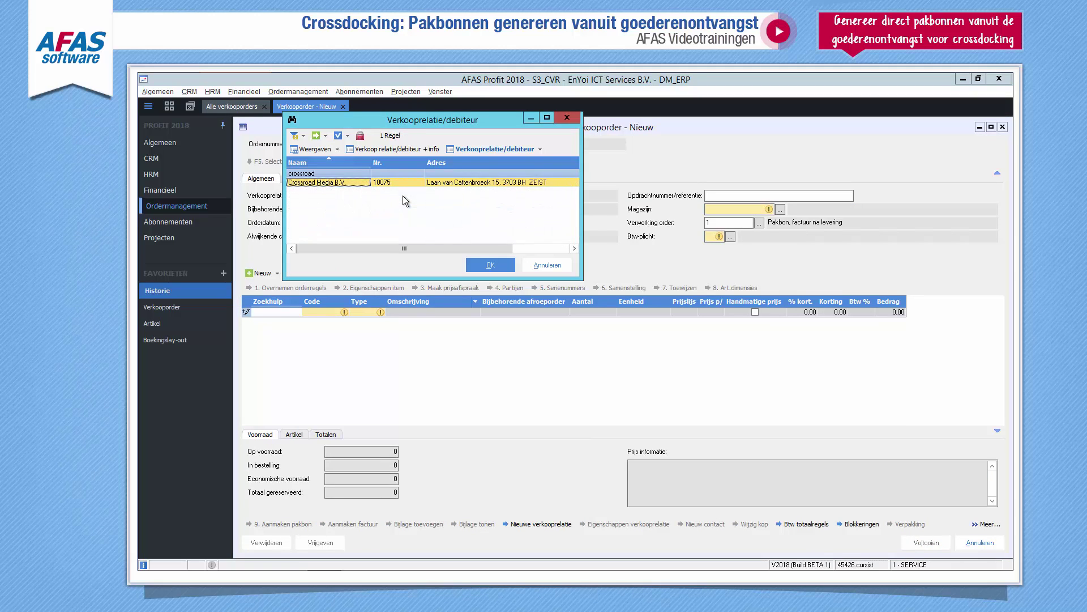
pyautogui.click(482, 264)
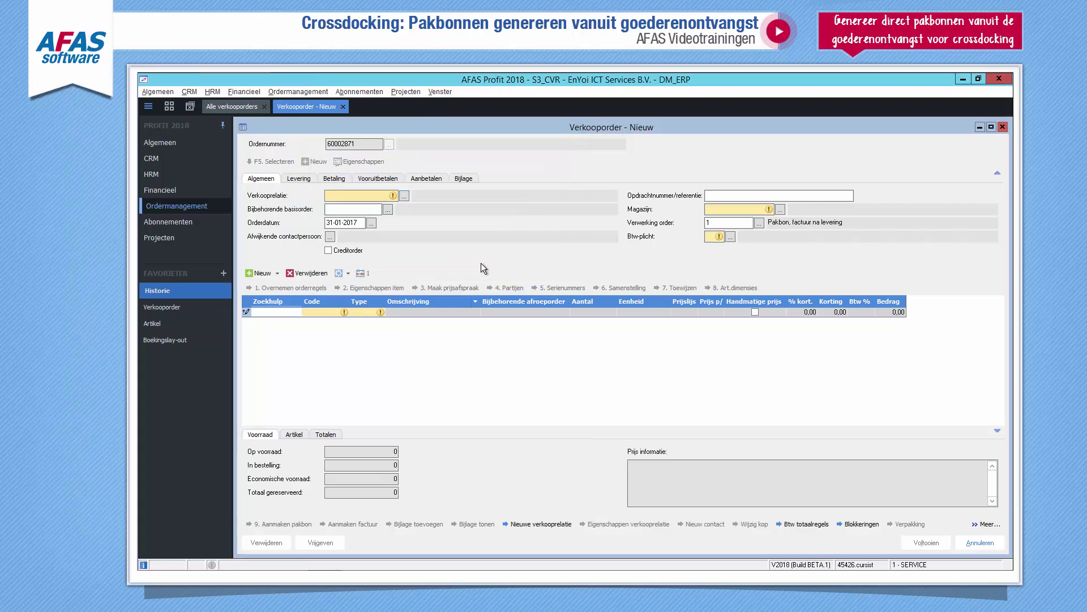
# Enter an order line for item 1060 with a quantity of 20
pyautogui.click(325, 312)
pyautogui.write('1060')
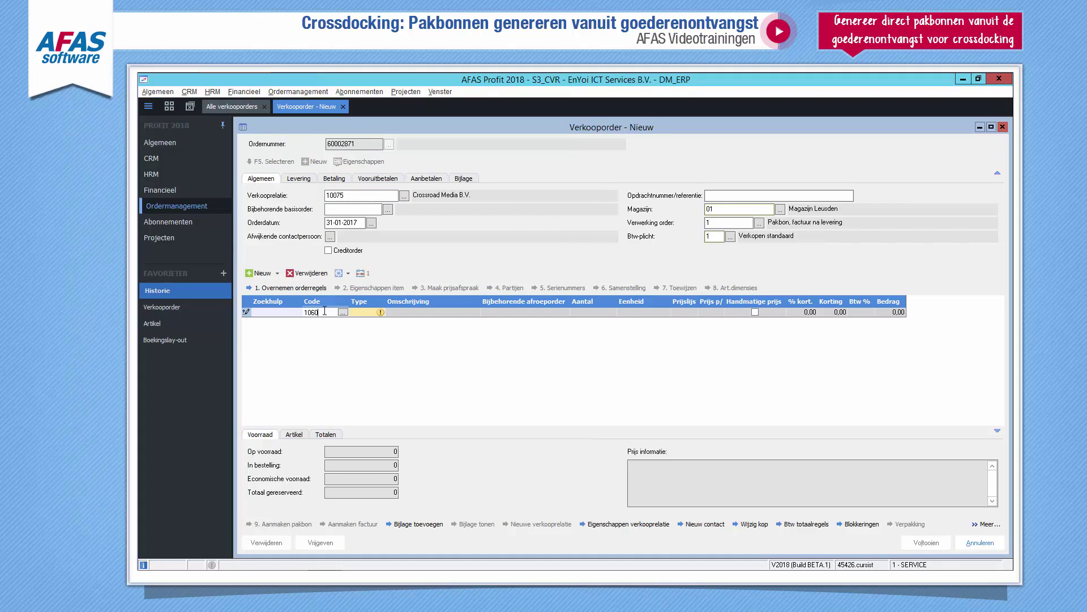
pyautogui.press('Tab')
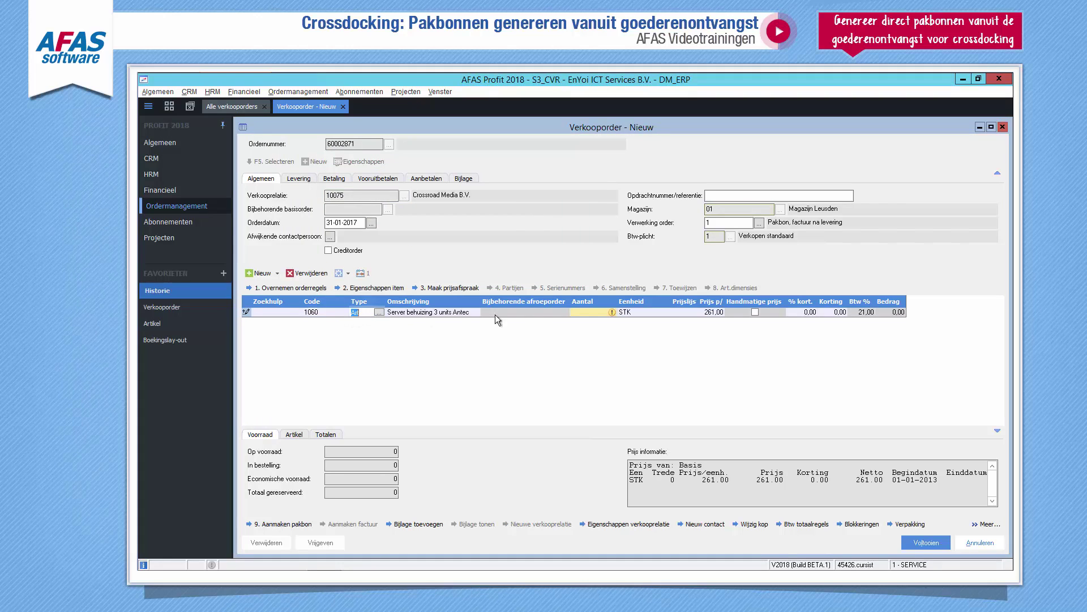
pyautogui.click(589, 311)
pyautogui.write('20')
pyautogui.press('Tab')
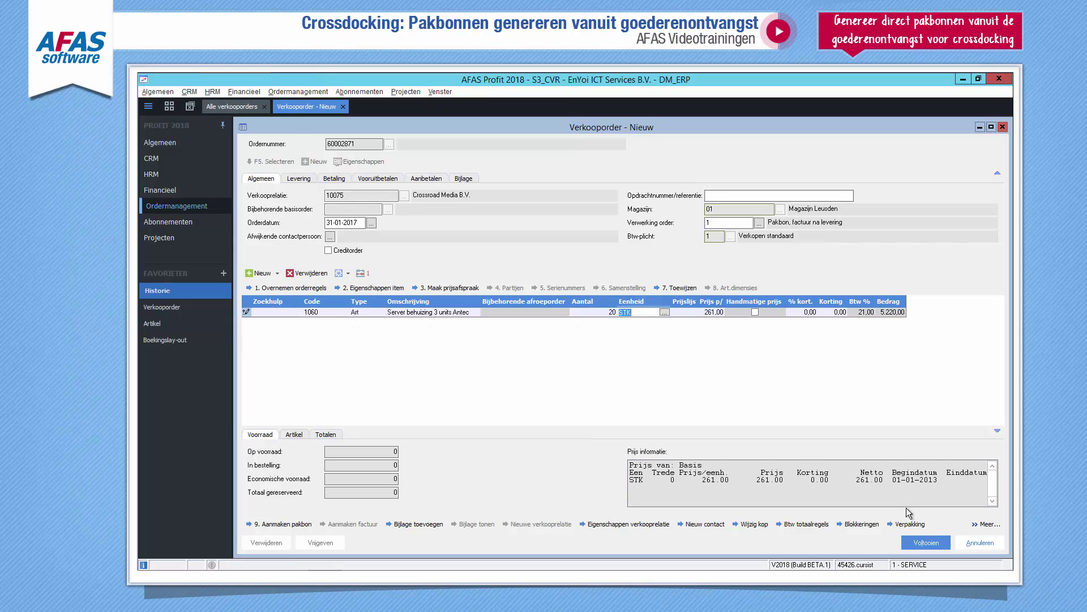
# Complete the sales order, store it in the relation's dossier, and close the order entry
pyautogui.click(917, 542)
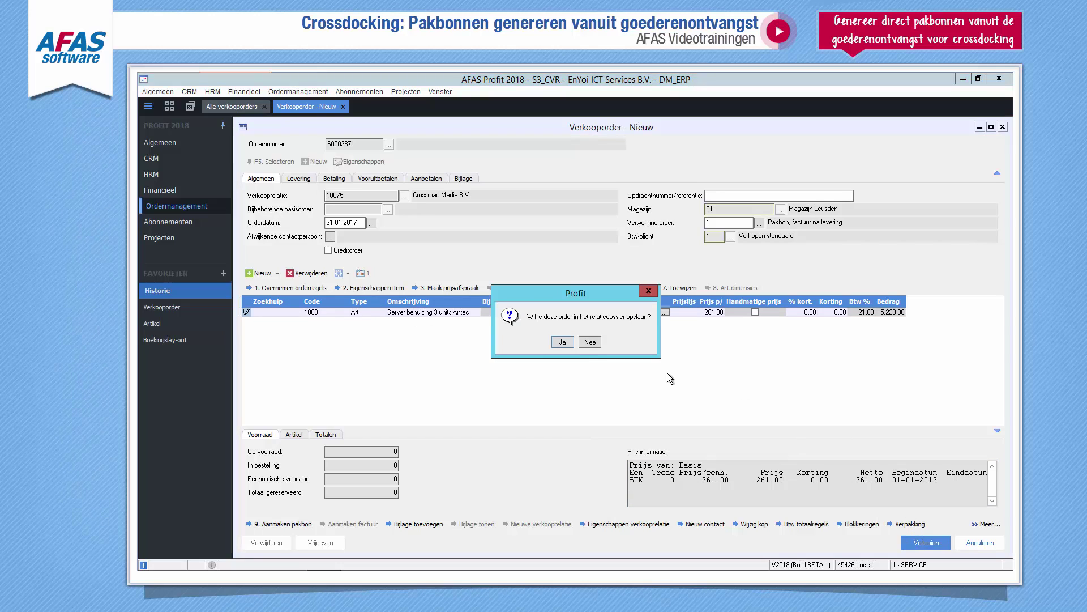
pyautogui.click(563, 342)
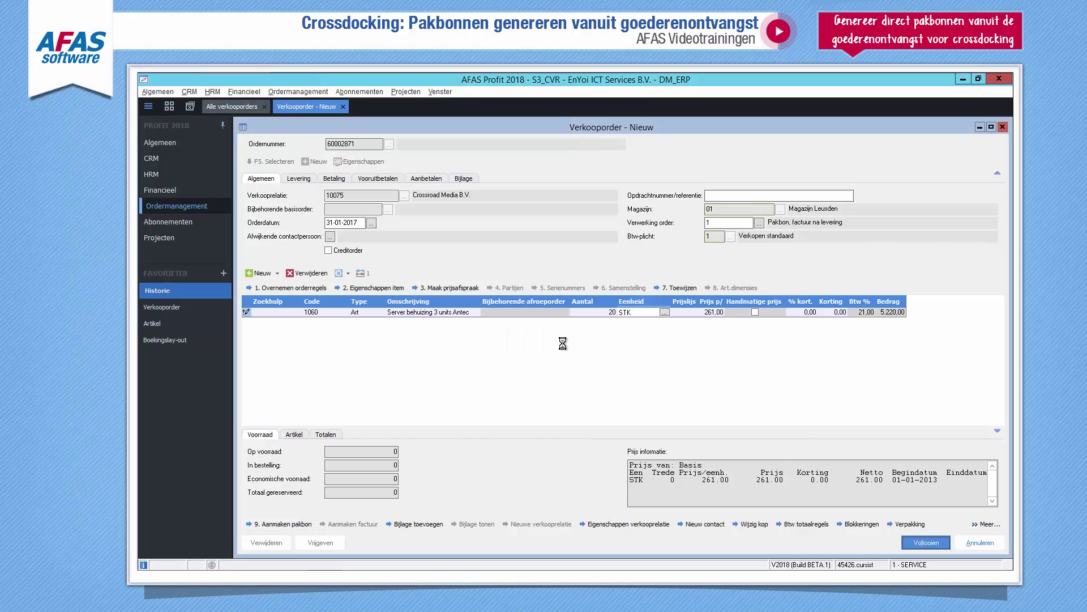
pyautogui.click(1003, 127)
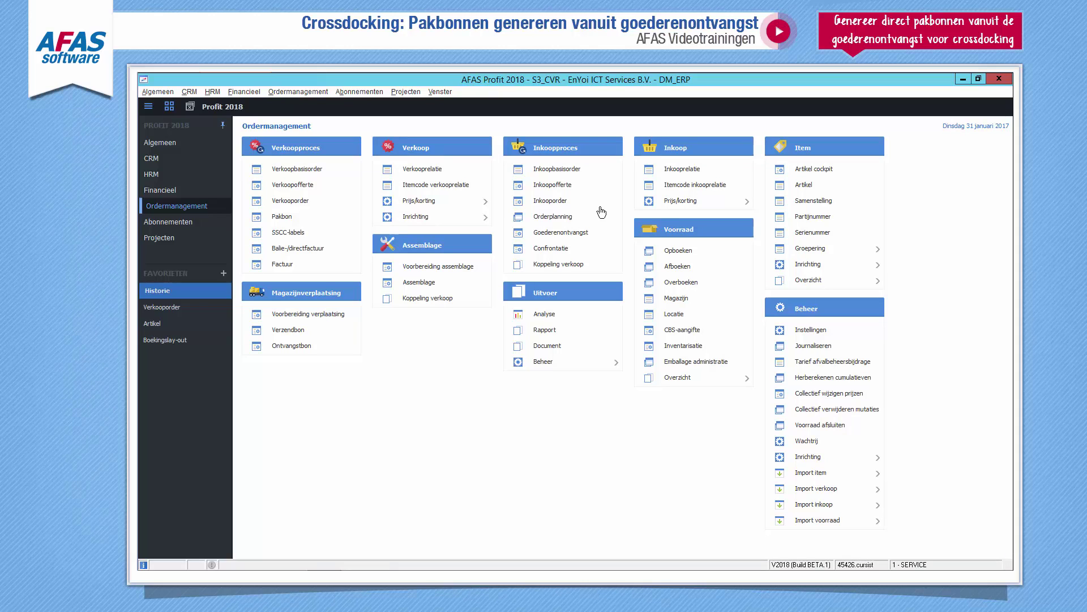
# Generate a purchase order through Bestelvoorstel for item 1060 from Groothandel Micro B.V., including sales order proposals and stock replenishment
pyautogui.click(560, 201)
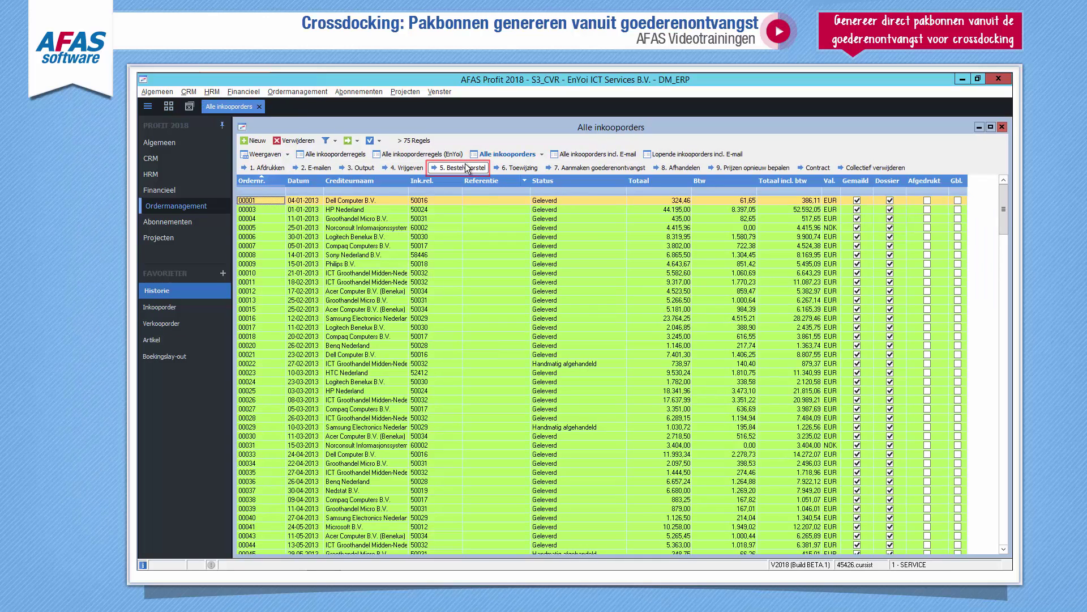
pyautogui.click(466, 166)
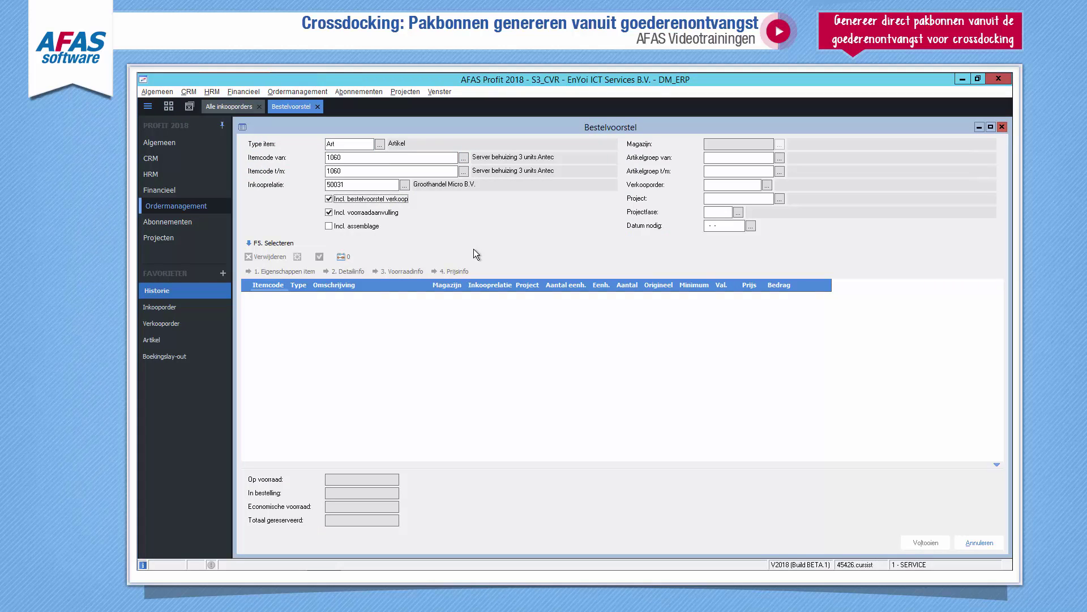
pyautogui.click(286, 246)
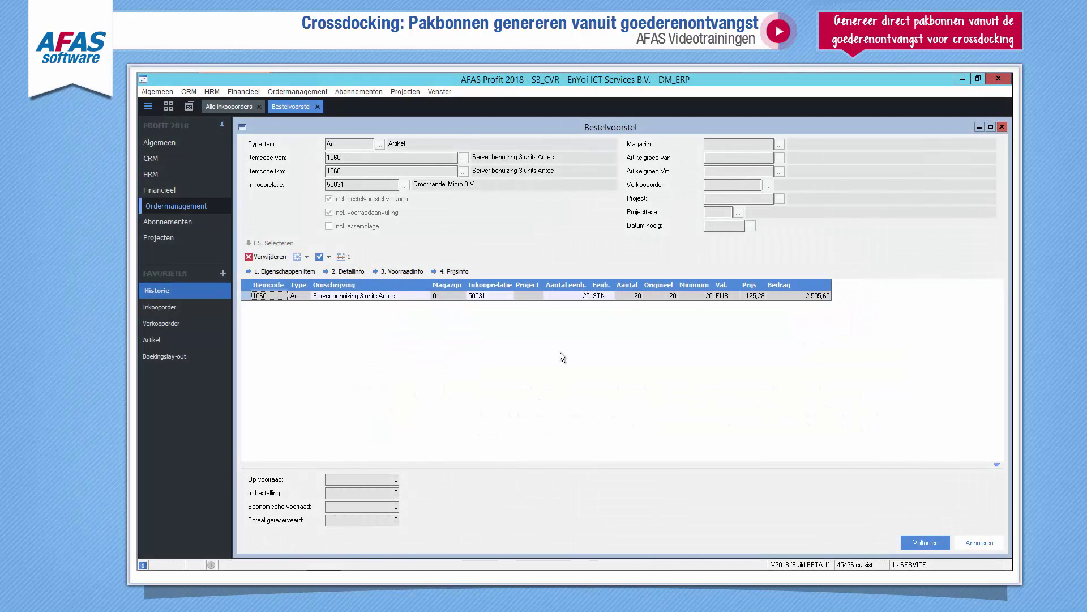
pyautogui.click(919, 543)
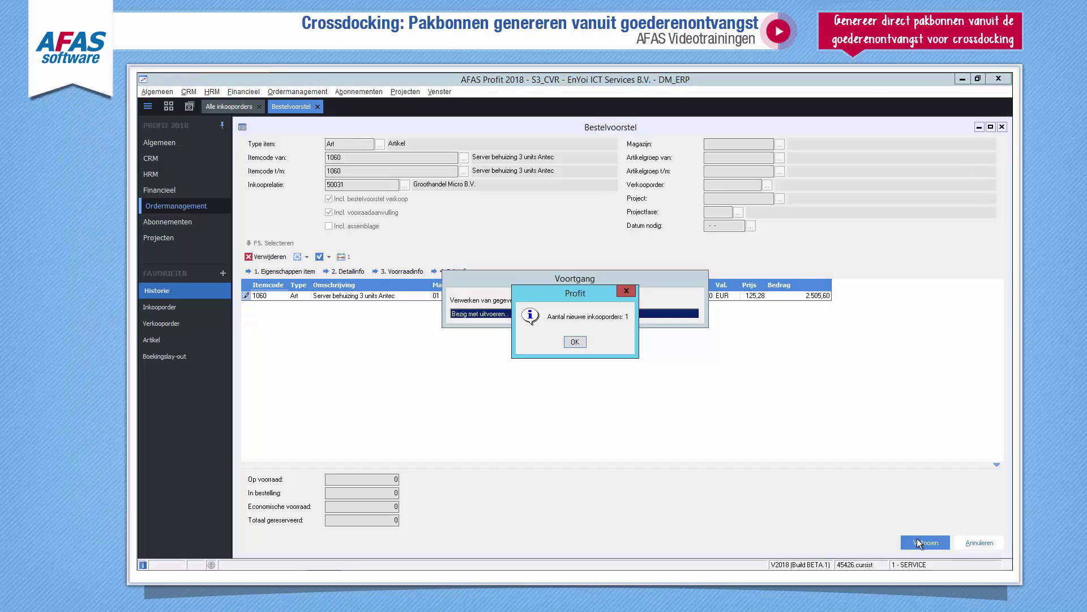
pyautogui.click(573, 342)
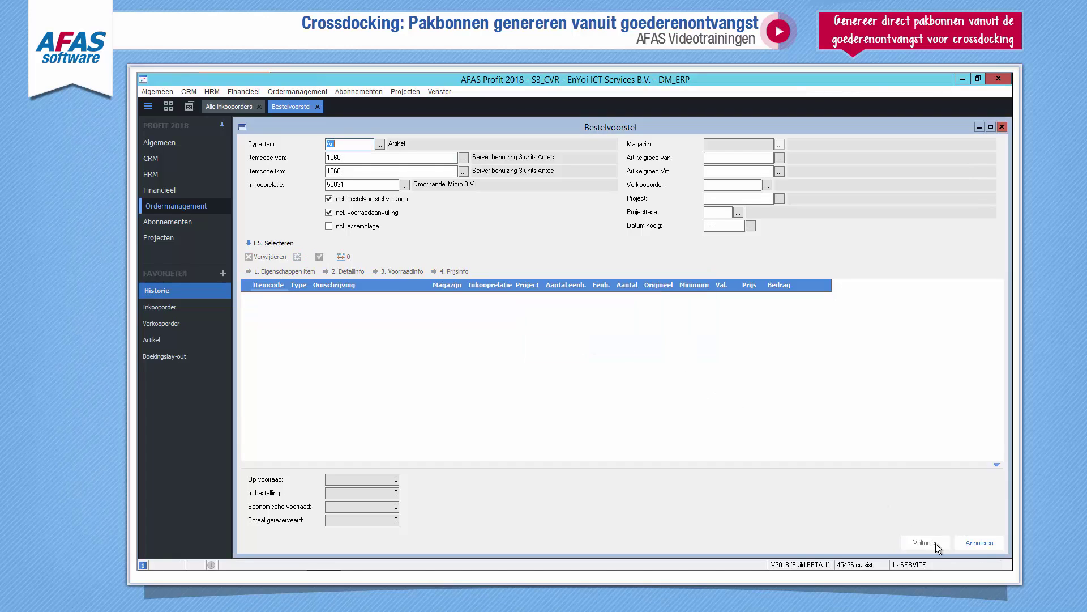
pyautogui.click(974, 542)
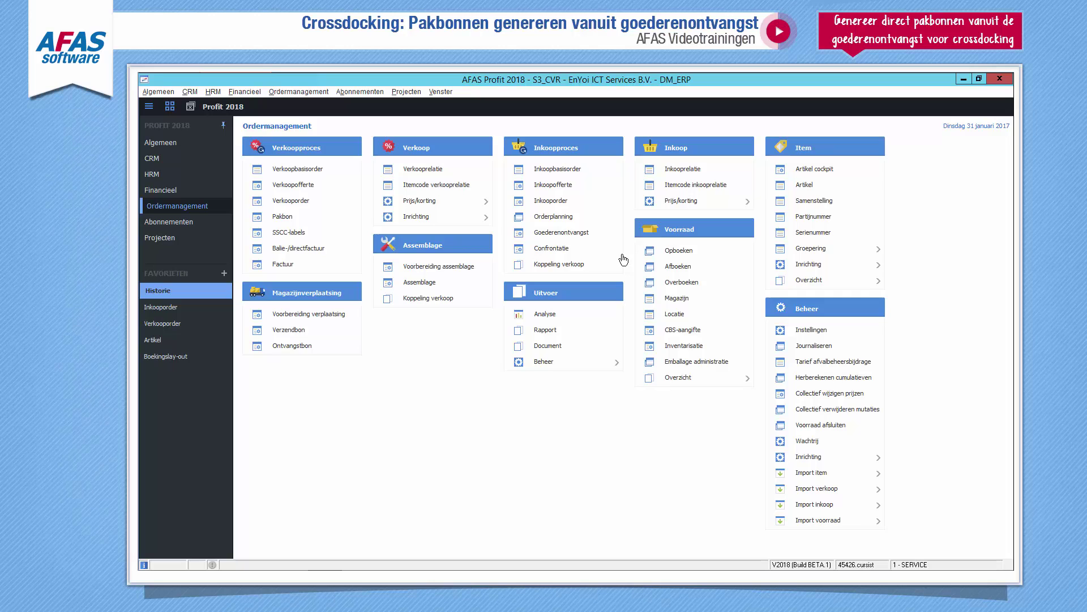
# Check in Koppeling verkoop which sales order line is linked to the Groothandel Micro B.V. purchase line for item 1060
pyautogui.click(576, 268)
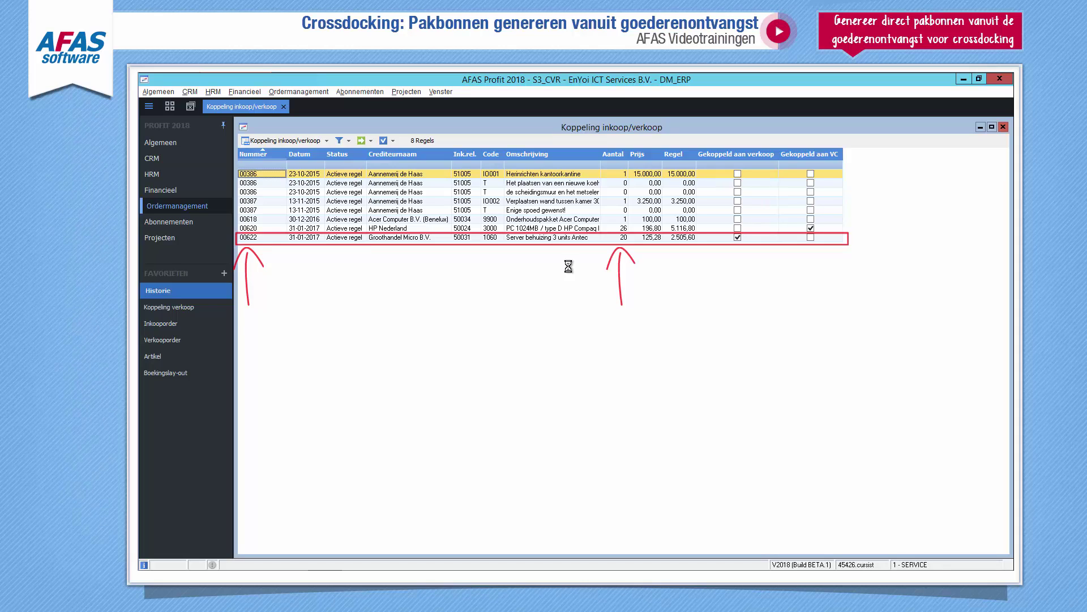
pyautogui.doubleClick(317, 238)
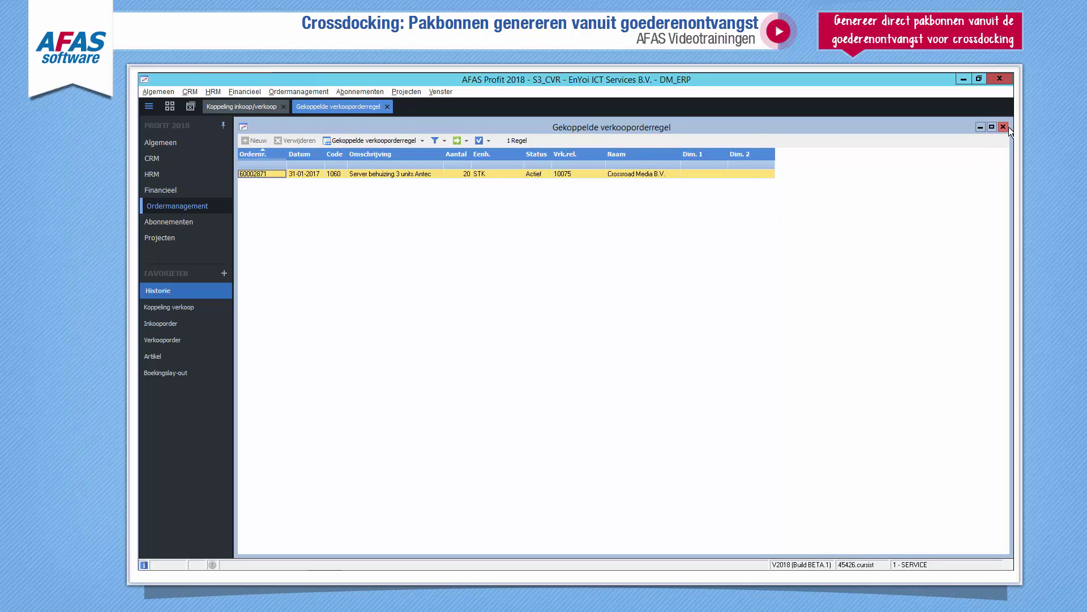
pyautogui.click(1003, 127)
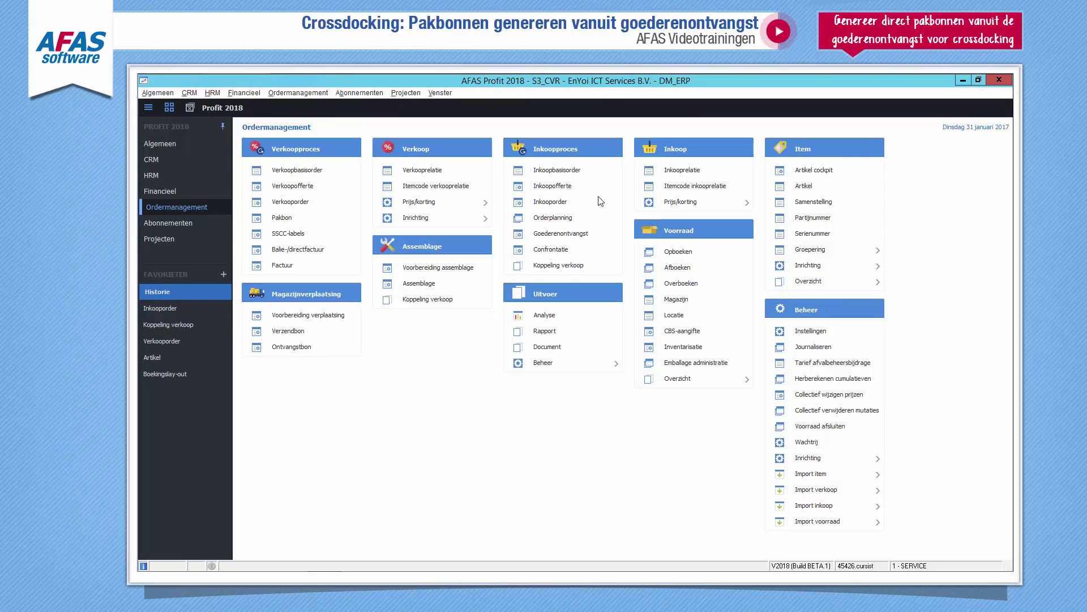
# Open the purchase orders overview and filter it on status actief
pyautogui.click(560, 201)
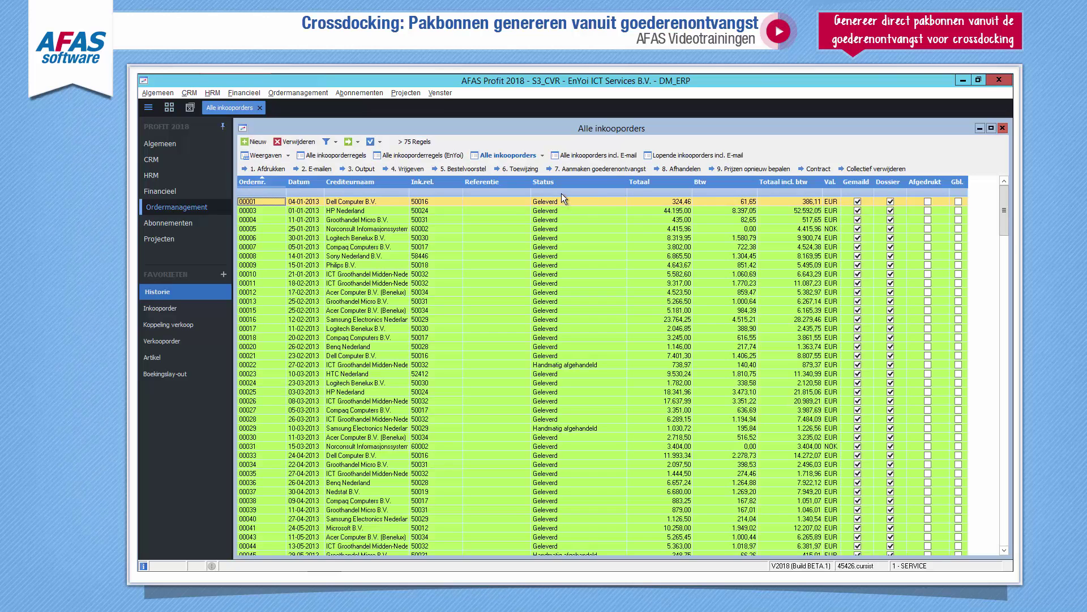
pyautogui.click(562, 193)
pyautogui.write('actief')
pyautogui.press('Return')
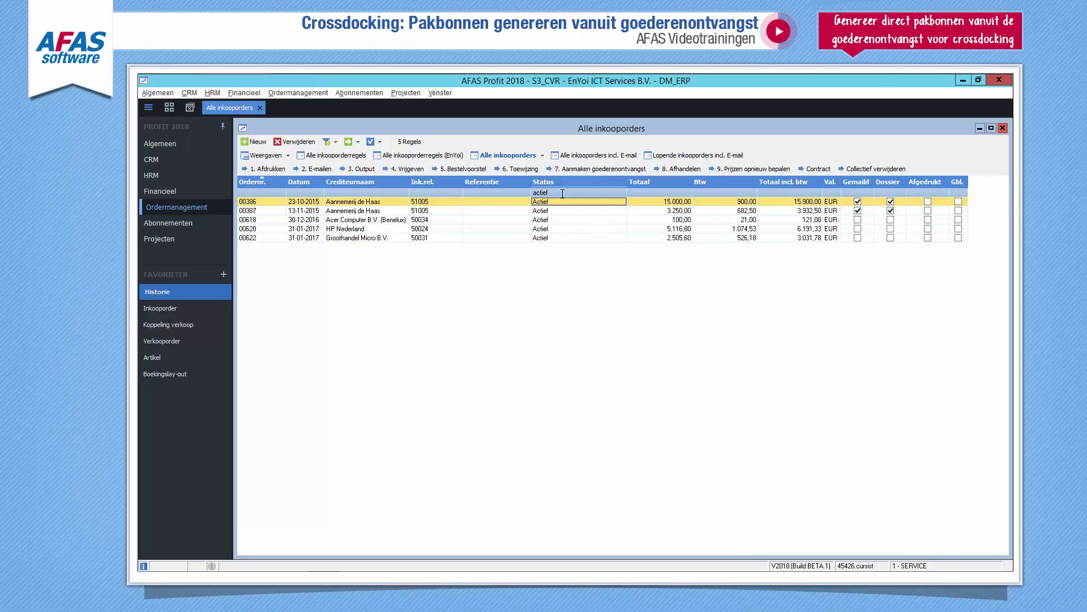
# Convert the Groothandel Micro B.V. purchase order into a goods receipt and complete it, agreeing to generate packing slips directly
pyautogui.click(341, 237)
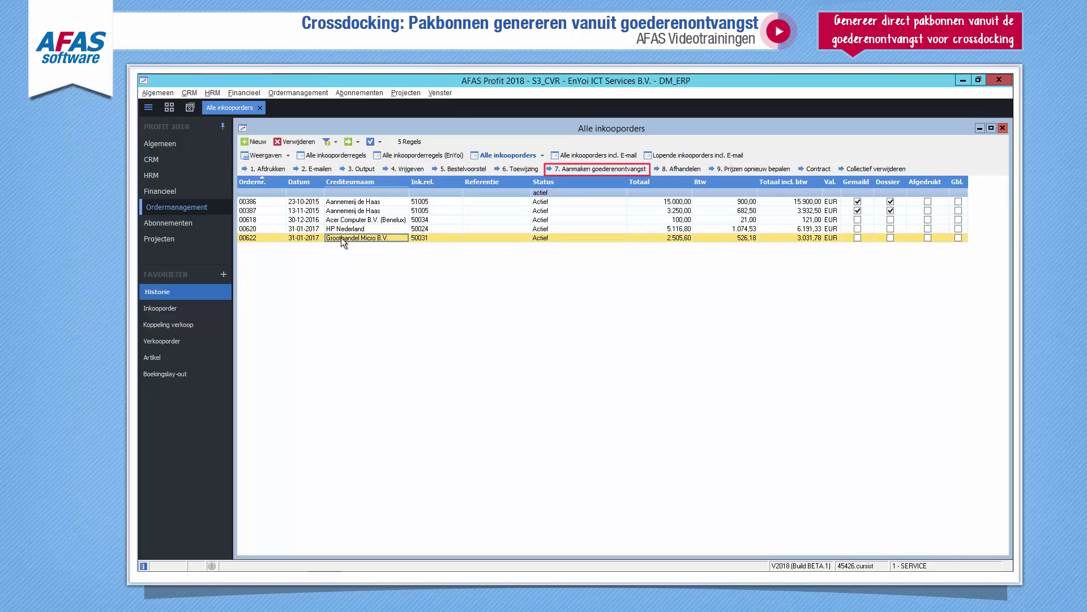
pyautogui.click(577, 169)
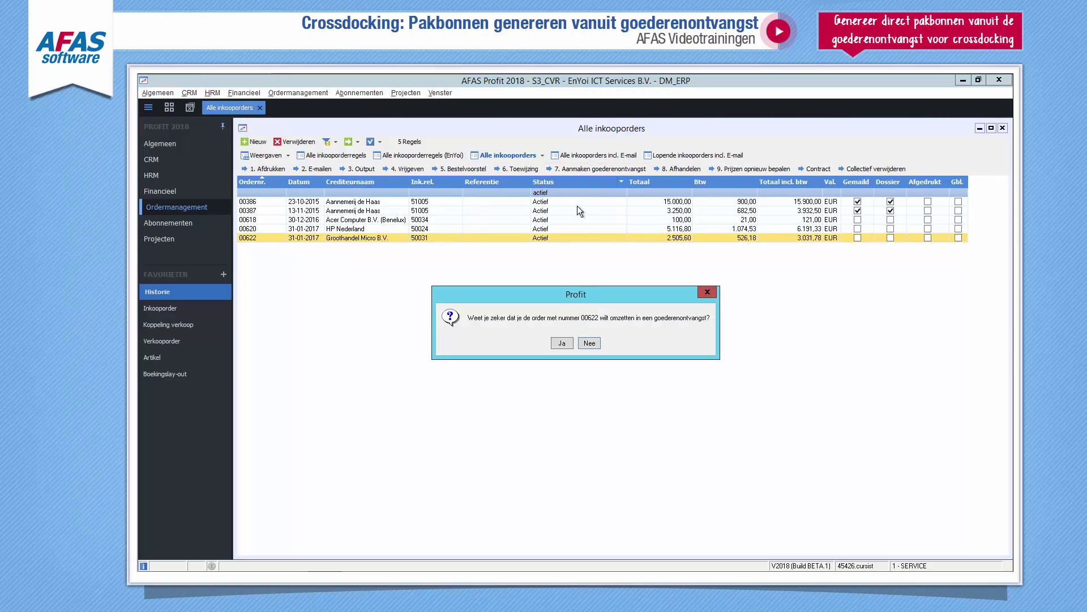
pyautogui.click(570, 343)
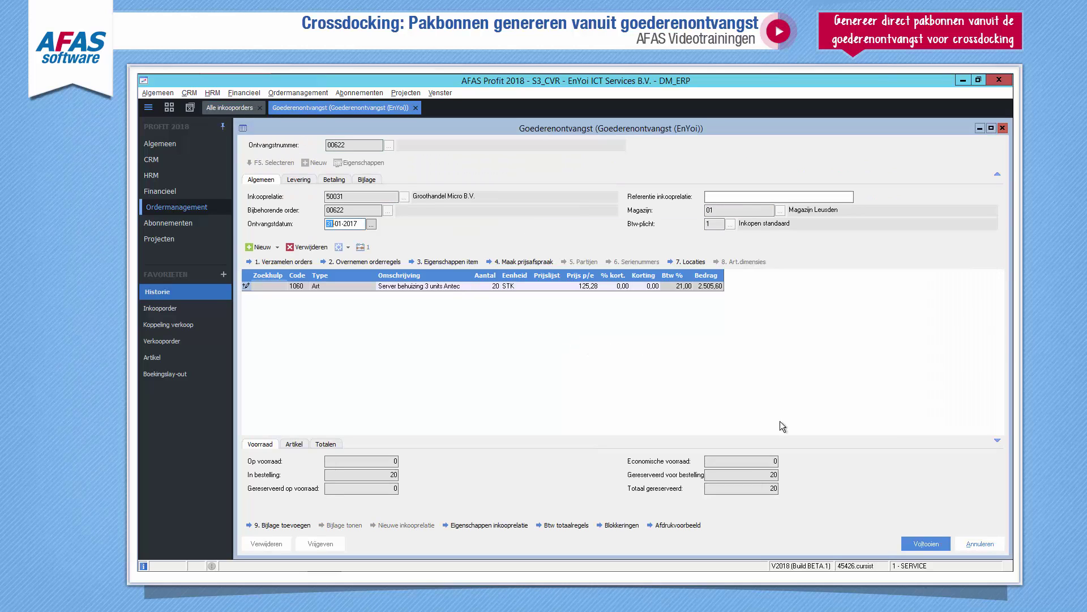
pyautogui.click(917, 545)
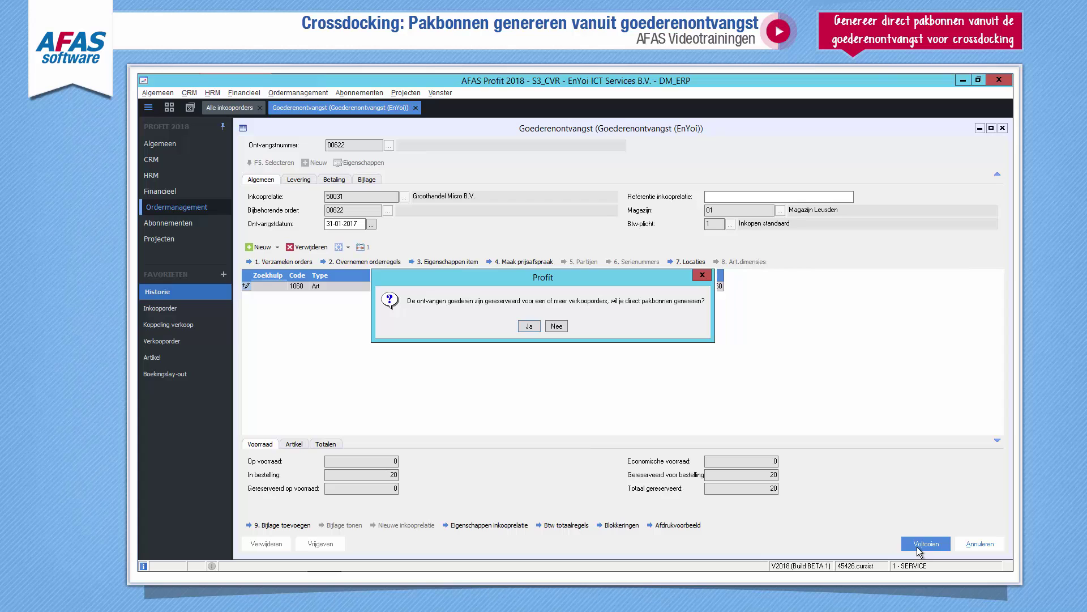
pyautogui.press('Return')
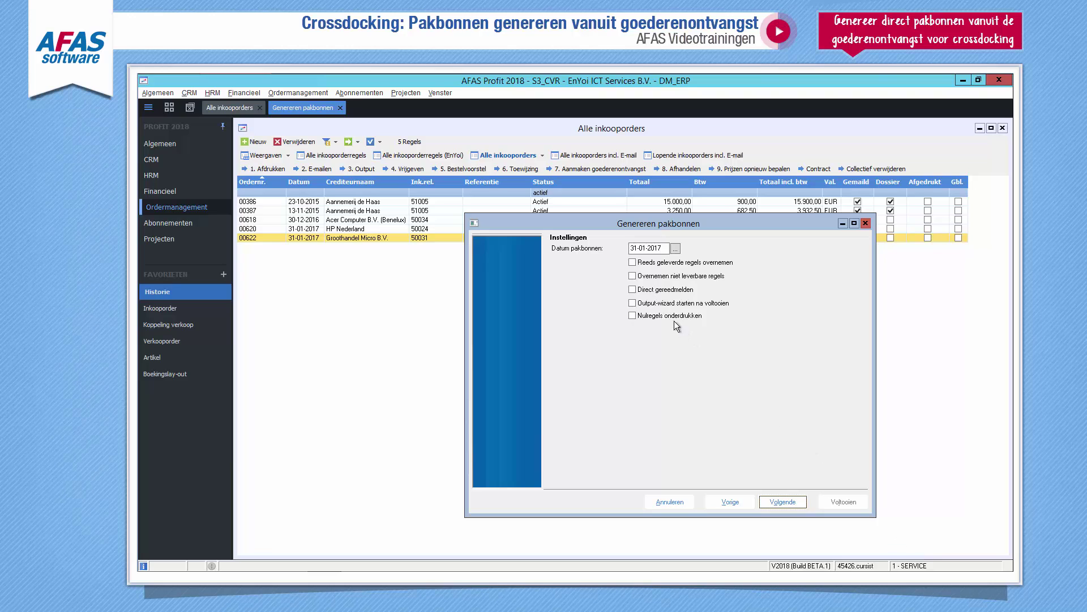
# Generate the packing slip with Direct gereedmelden and Output-wizard starten na voltooien enabled, and issue it with the default output settings
pyautogui.click(633, 290)
pyautogui.click(633, 303)
pyautogui.click(783, 501)
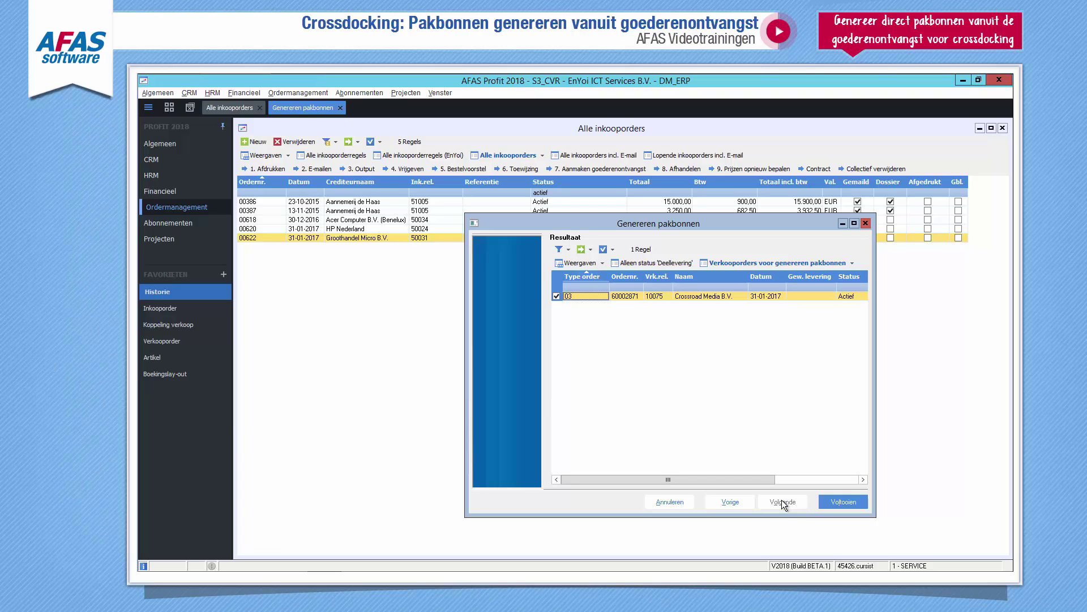
pyautogui.click(831, 502)
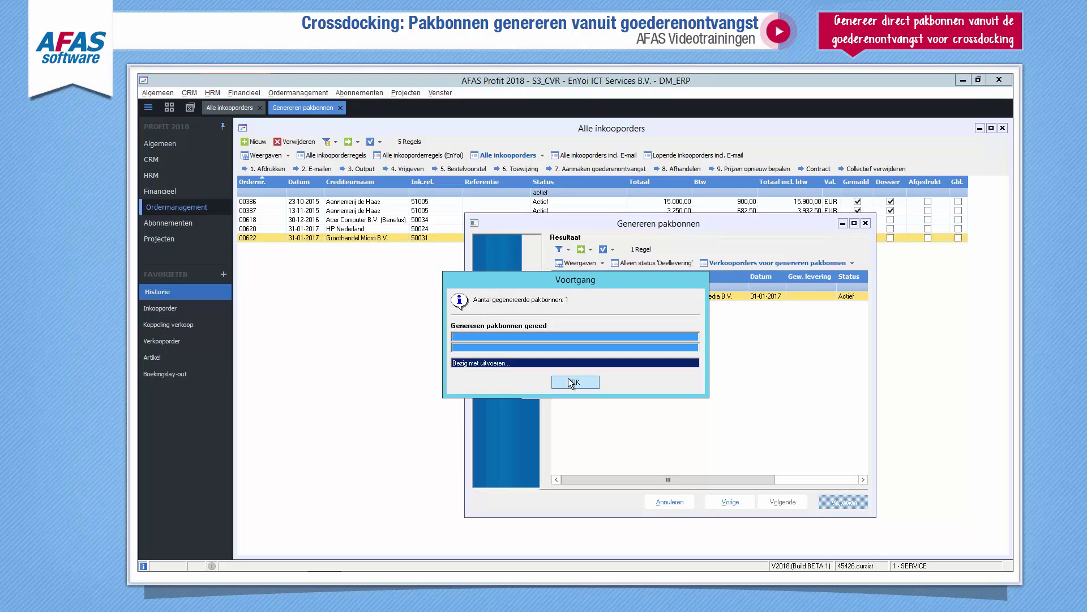
pyautogui.click(573, 382)
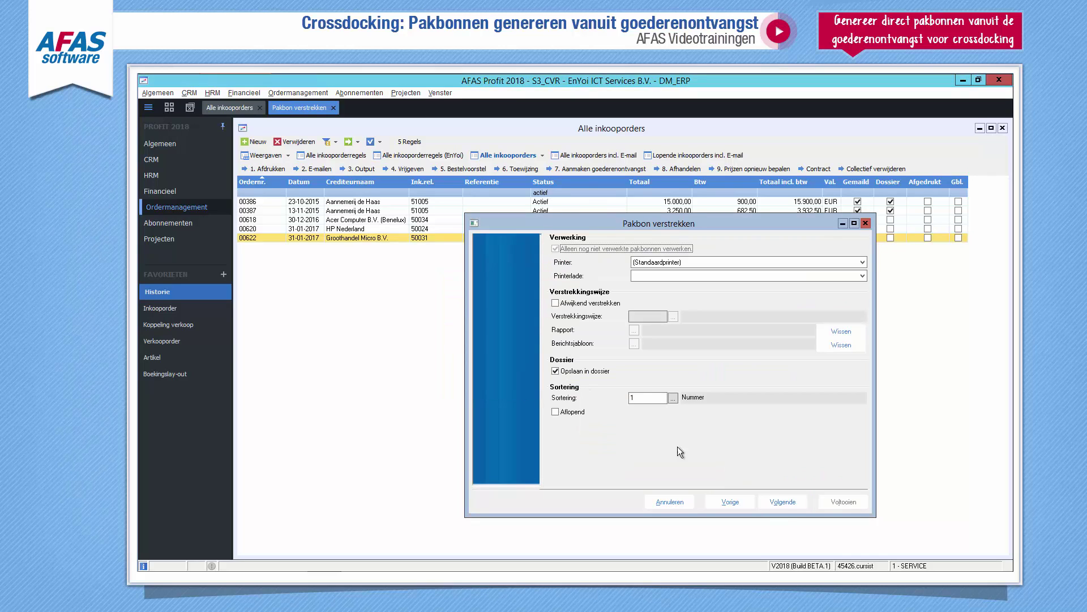
pyautogui.click(782, 502)
pyautogui.click(839, 503)
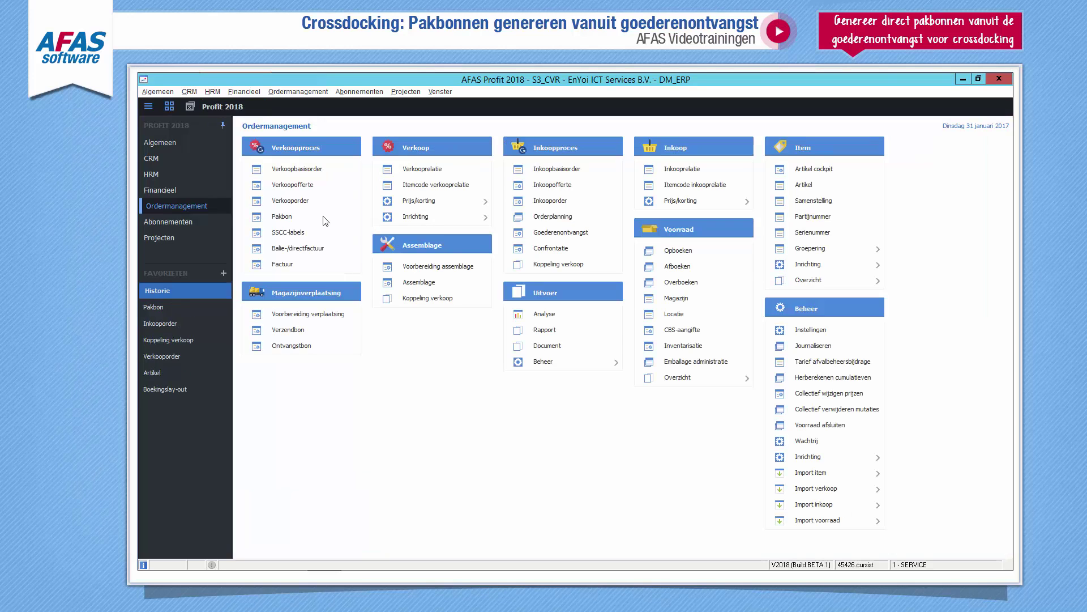
# Open the packing slips overview and filter it on status actief to check the generated packing slip
pyautogui.click(283, 217)
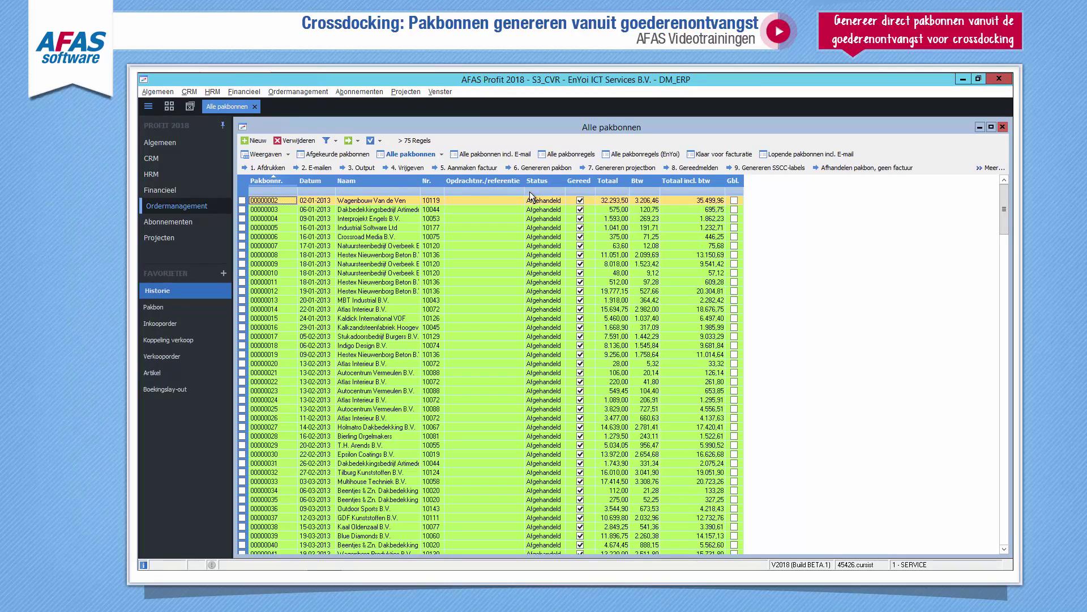
pyautogui.click(530, 191)
pyautogui.write('actief')
pyautogui.press('Return')
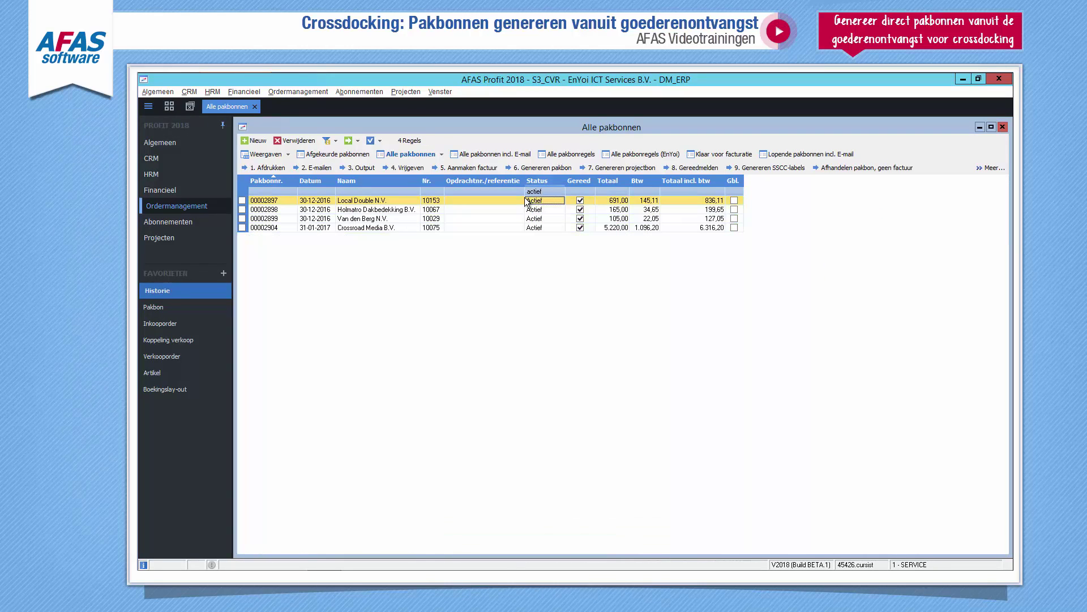